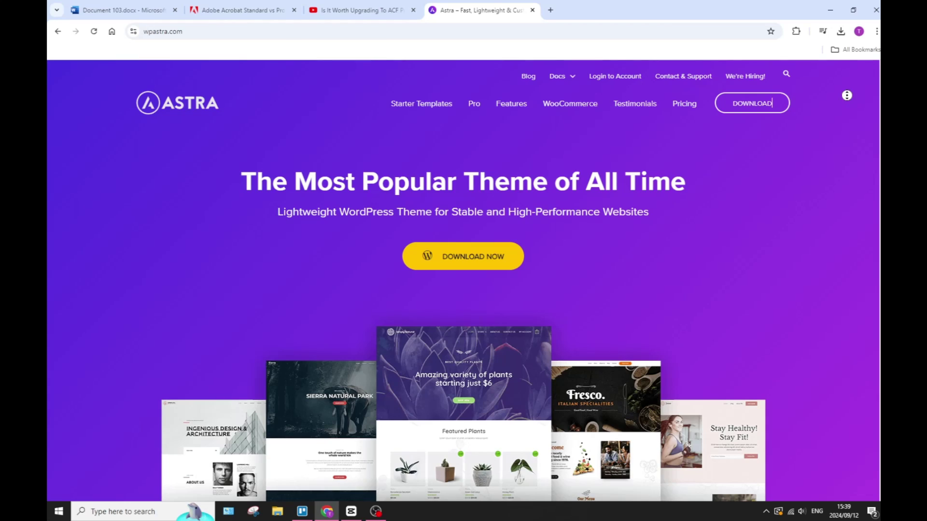
scroll(855, 106, "down", 2)
scroll(856, 106, "down", 1)
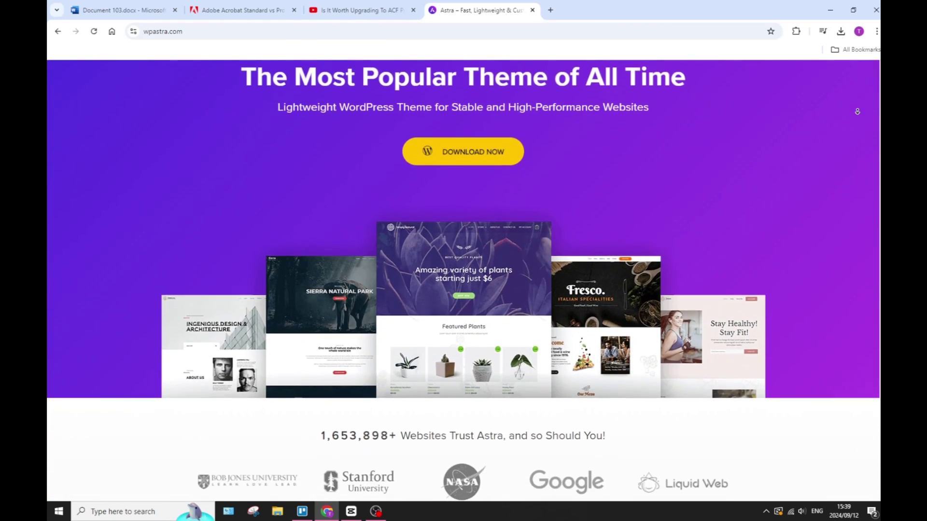
scroll(856, 107, "down", 1)
scroll(857, 108, "down", 1)
scroll(858, 110, "down", 1)
scroll(857, 110, "down", 1)
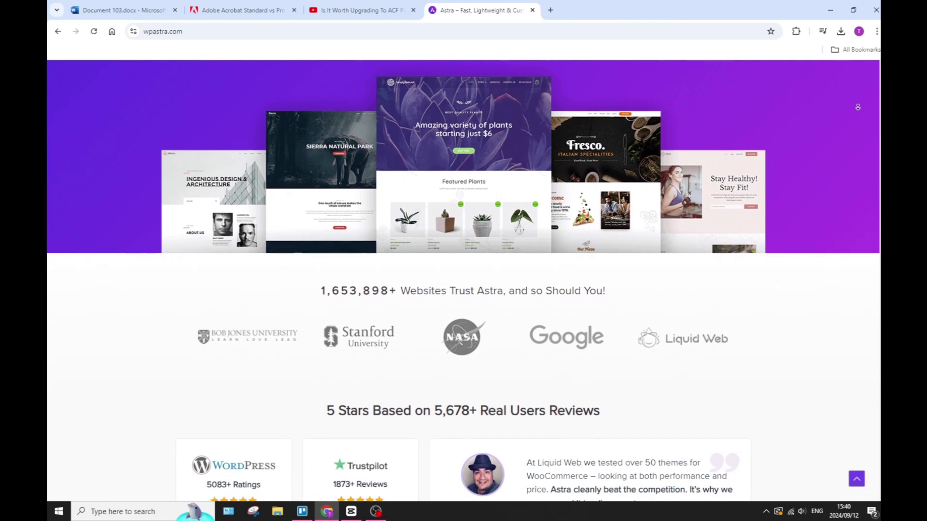
scroll(857, 109, "down", 1)
scroll(857, 108, "down", 1)
scroll(857, 107, "down", 1)
scroll(857, 106, "down", 1)
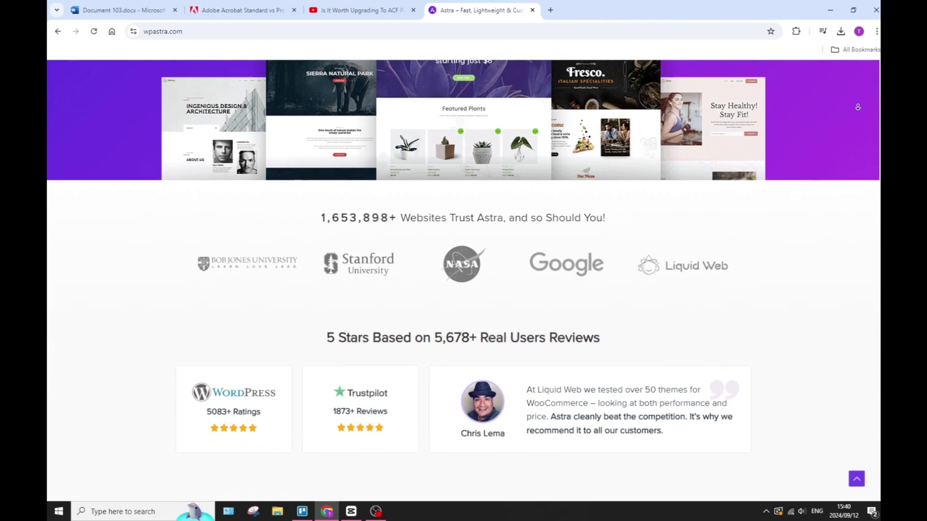
scroll(858, 107, "down", 1)
scroll(857, 106, "down", 1)
scroll(858, 106, "down", 1)
scroll(857, 106, "down", 1)
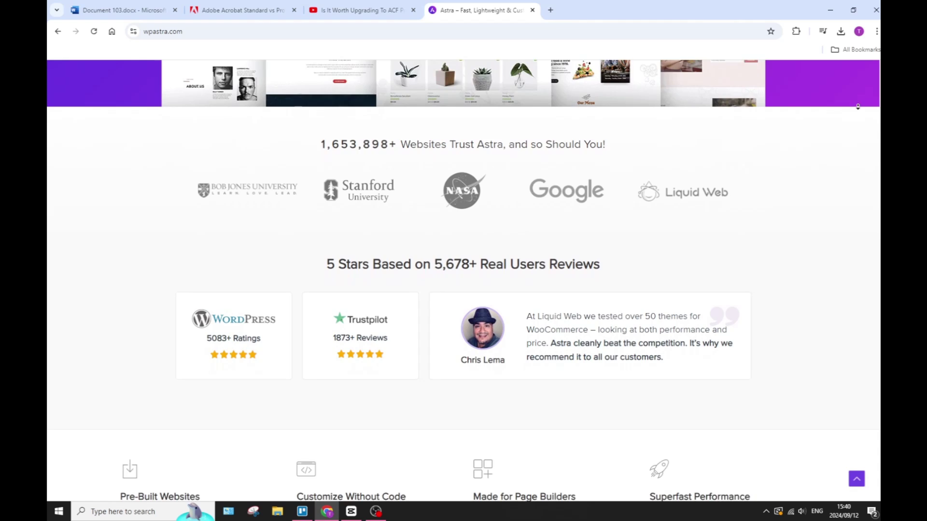
scroll(858, 106, "down", 1)
scroll(857, 107, "down", 1)
scroll(857, 108, "down", 1)
scroll(858, 108, "down", 1)
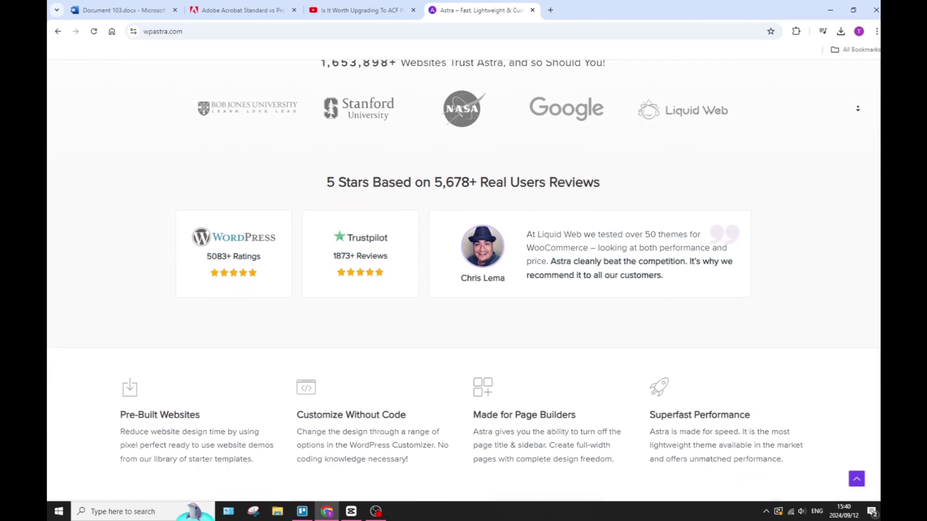
scroll(857, 108, "down", 1)
scroll(857, 108, "down", 1)
scroll(858, 108, "down", 1)
scroll(858, 108, "down", 1)
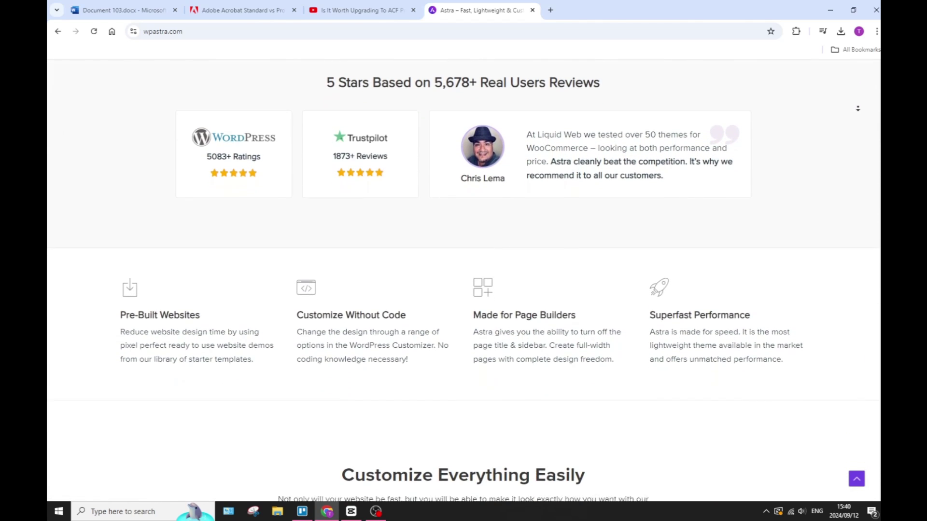
scroll(858, 107, "down", 1)
scroll(857, 108, "down", 1)
scroll(858, 107, "down", 1)
scroll(857, 108, "down", 1)
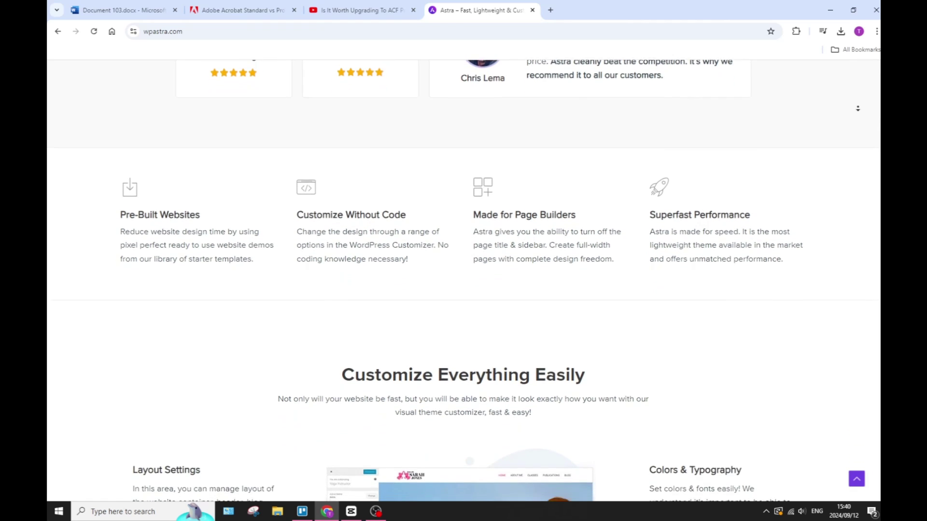
scroll(858, 108, "down", 1)
scroll(858, 108, "down", 1)
scroll(858, 108, "down", 1)
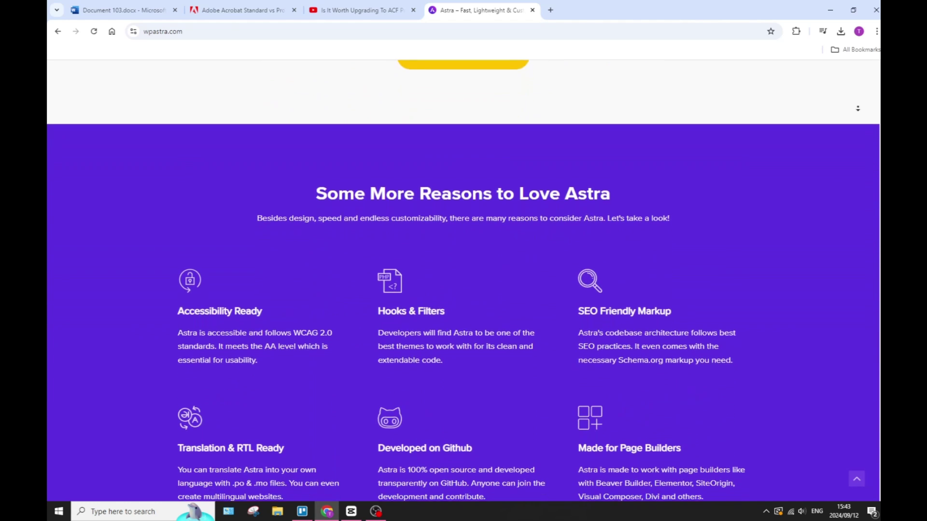
Autoscroll the Kadence WP homepage toward the Theme, Blocks and Starter Templates product cards.
middle_click(857, 108)
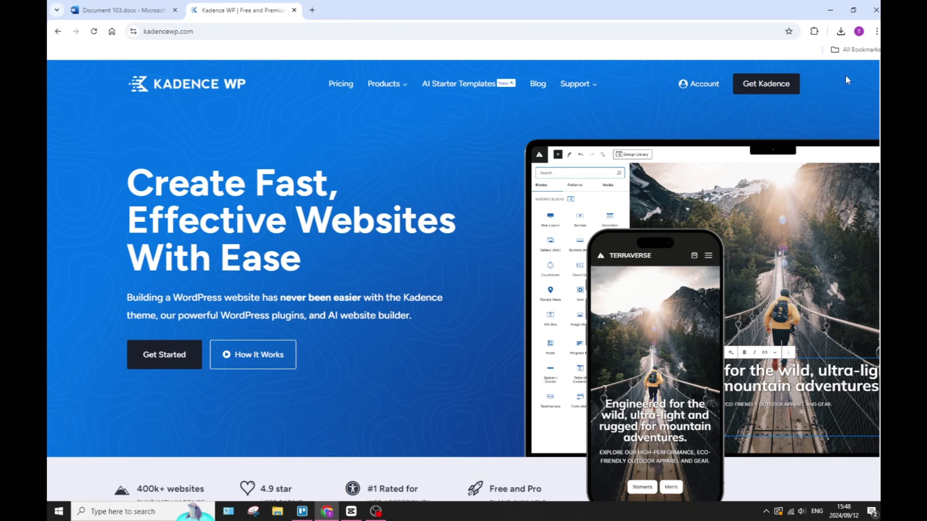
middle_click(846, 76)
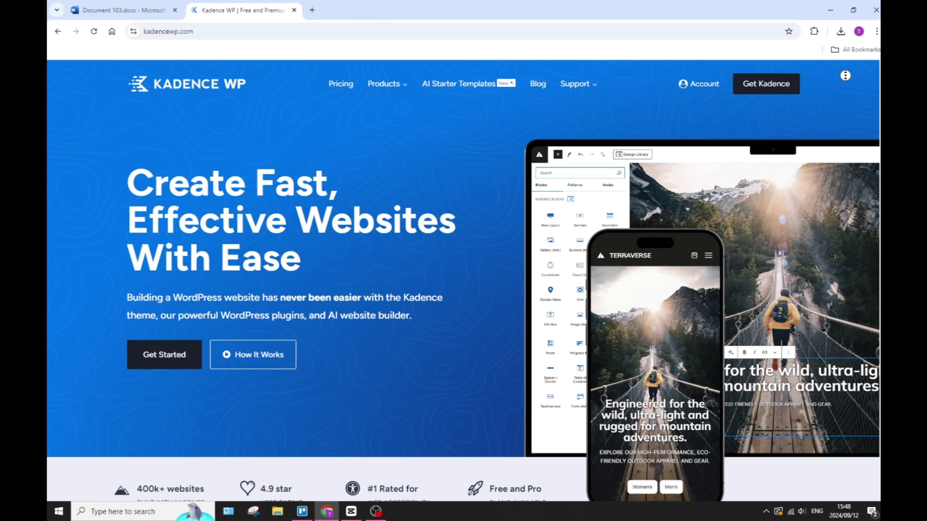